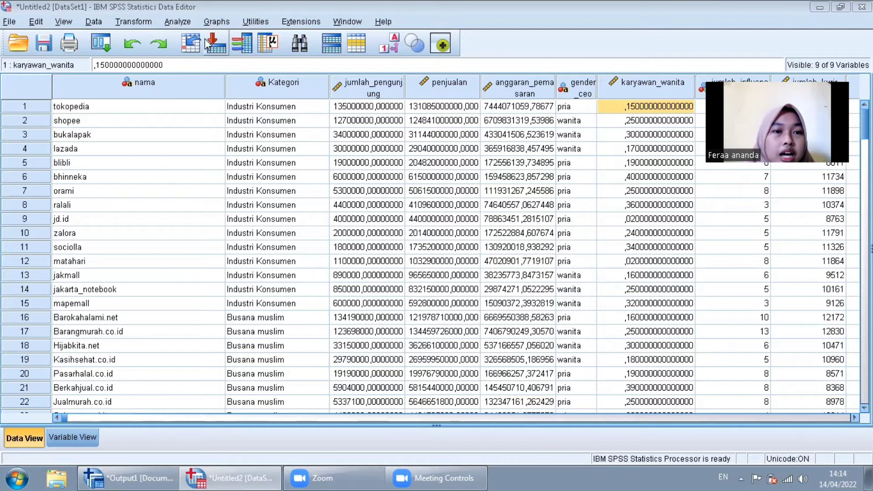
Run a one-sample T test on karyawan_wanita with test value 0,30 and a 97% confidence interval, and review its output tables.
left_click(182, 22)
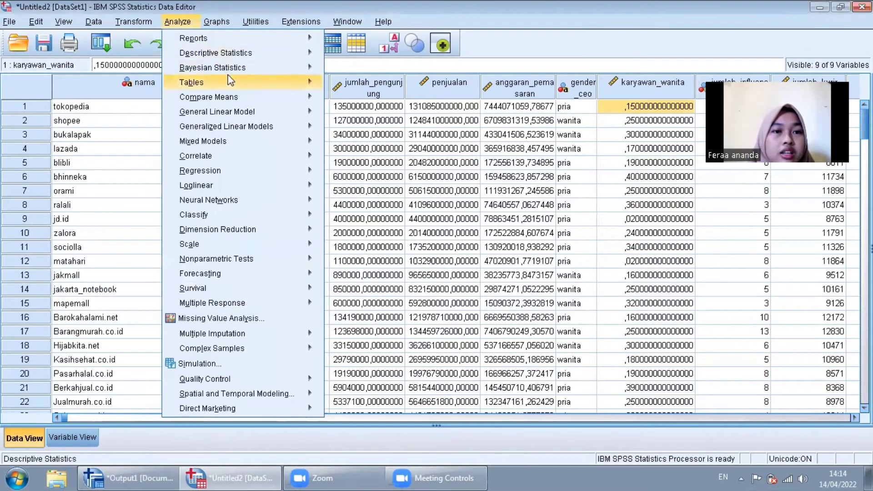
mouse_move(296, 97)
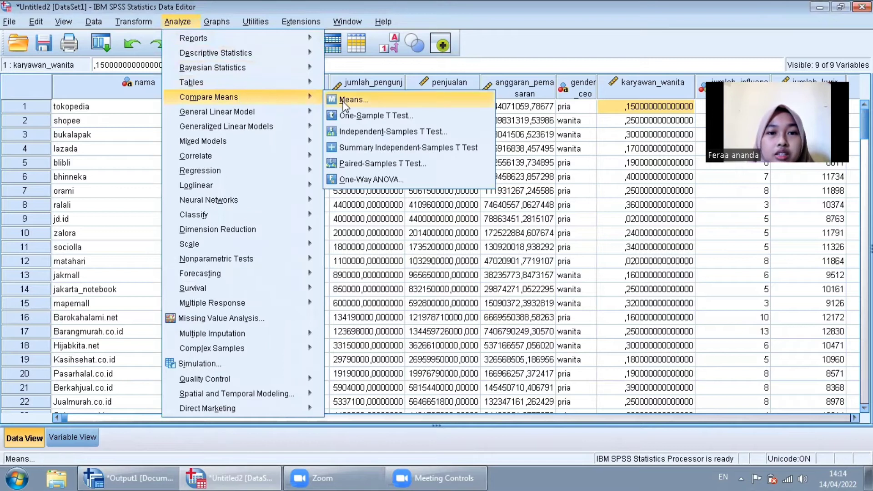
left_click(354, 116)
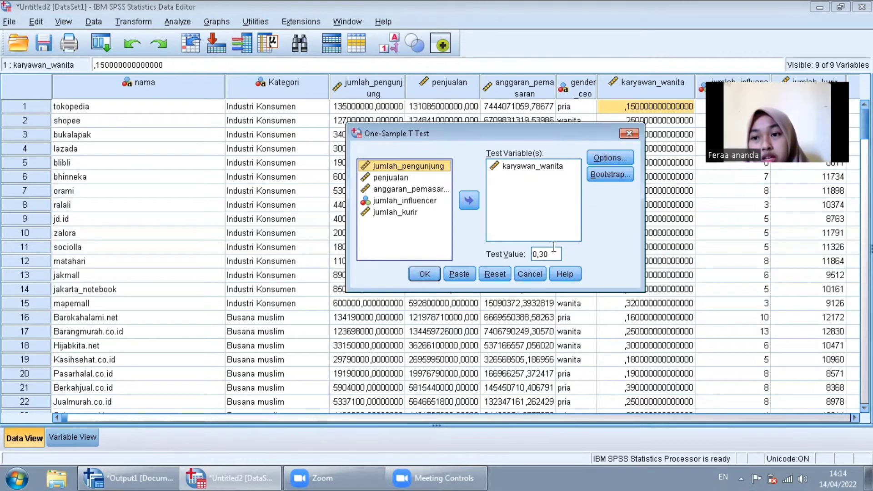
left_click(599, 162)
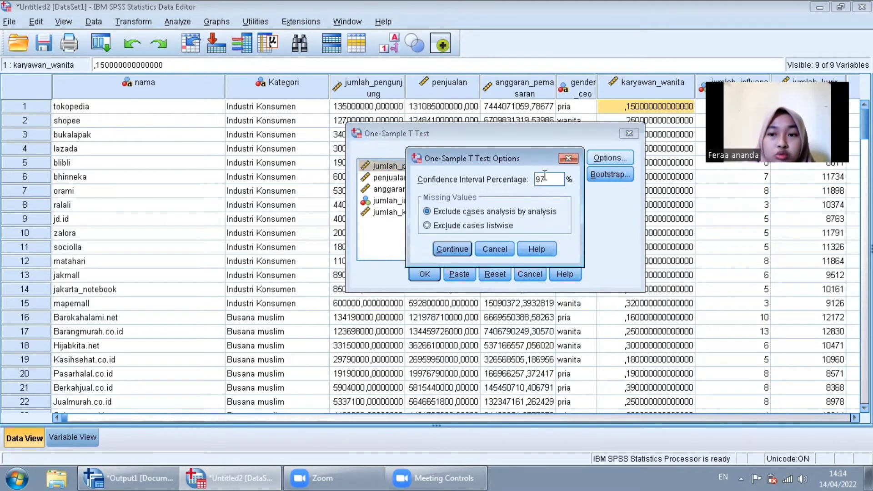
left_click(571, 157)
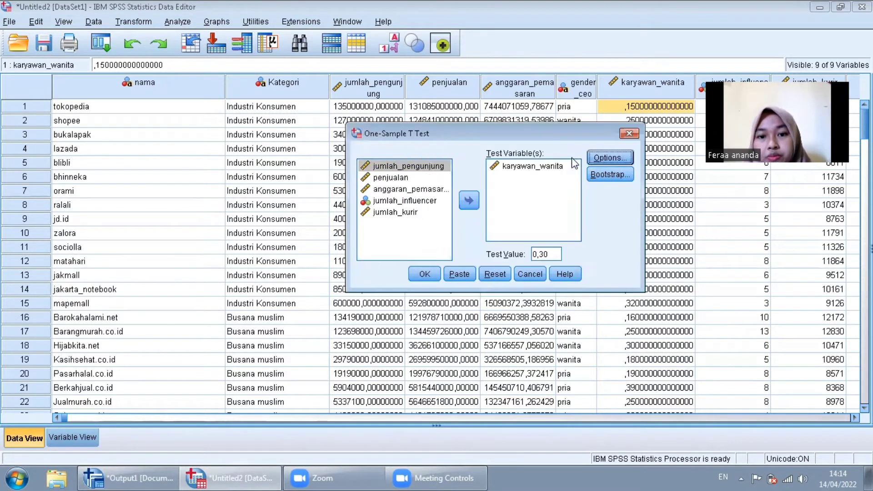
left_click(432, 273)
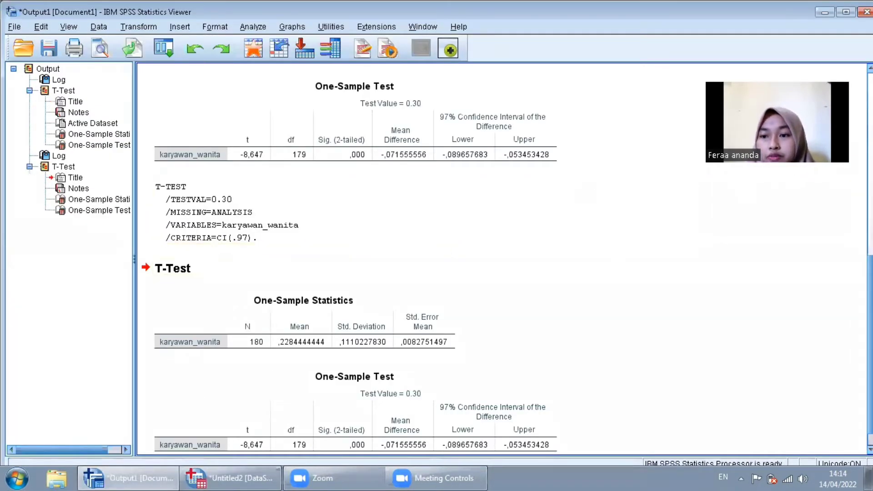
scroll(502, 259, "up", 3)
scroll(502, 259, "down", 4)
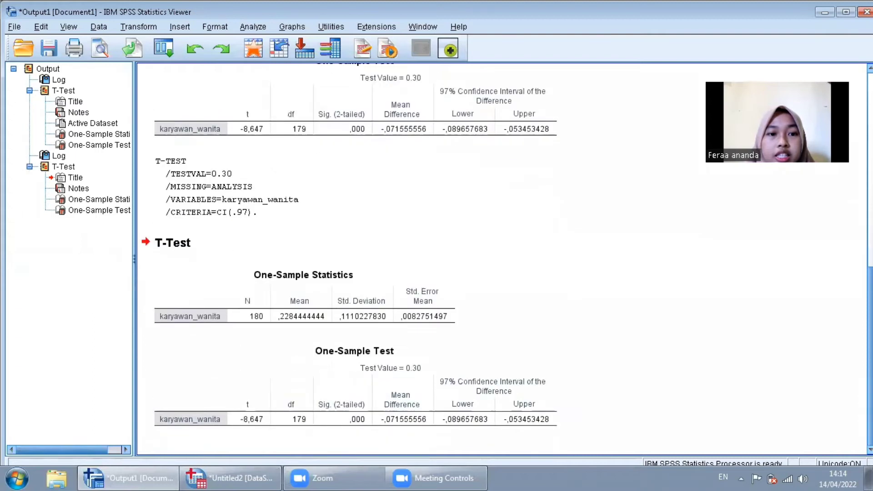
scroll(846, 275, "up", 1)
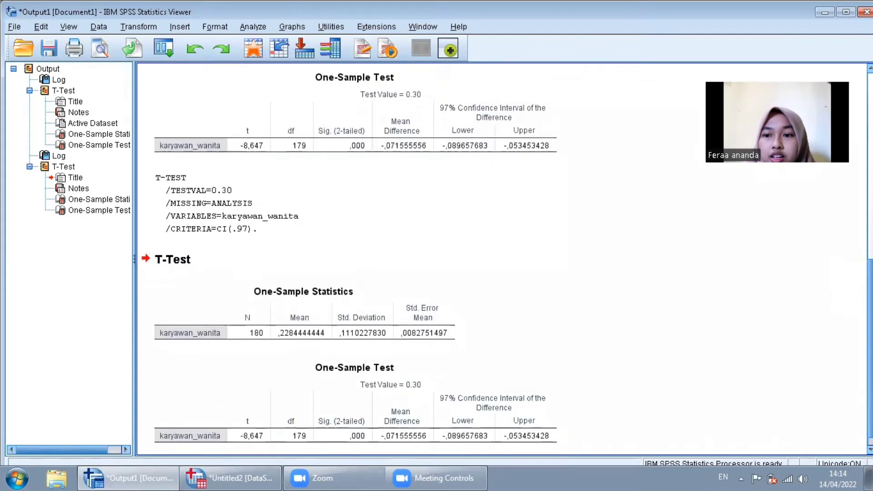
scroll(502, 261, "up", 6)
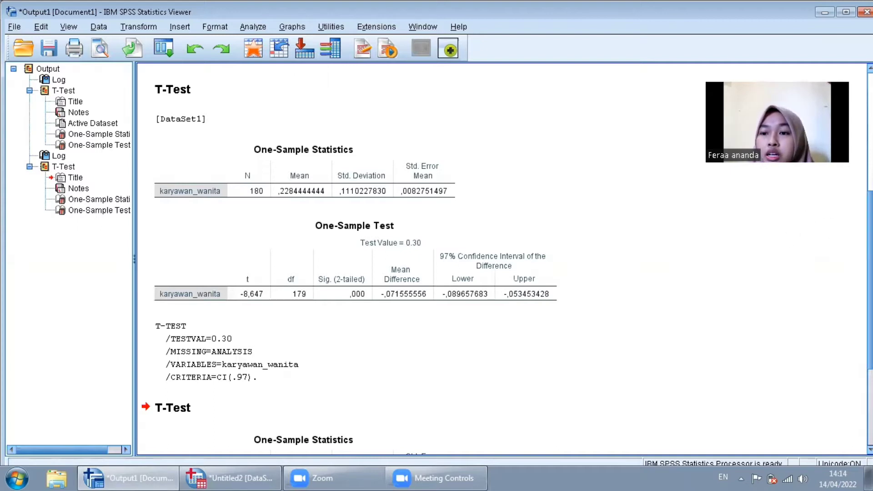
scroll(500, 263, "down", 2)
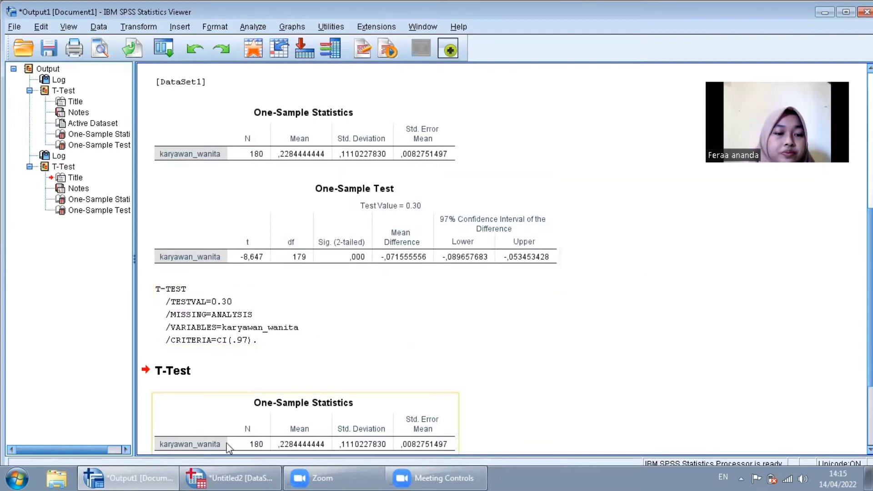
Return to the dataset and set gender_ceo as the input variable for recoding into a different variable.
left_click(218, 477)
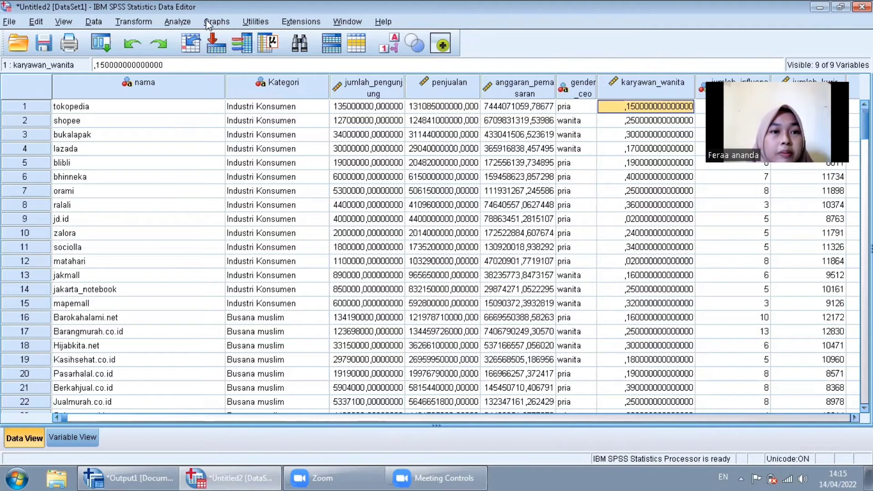
left_click(126, 27)
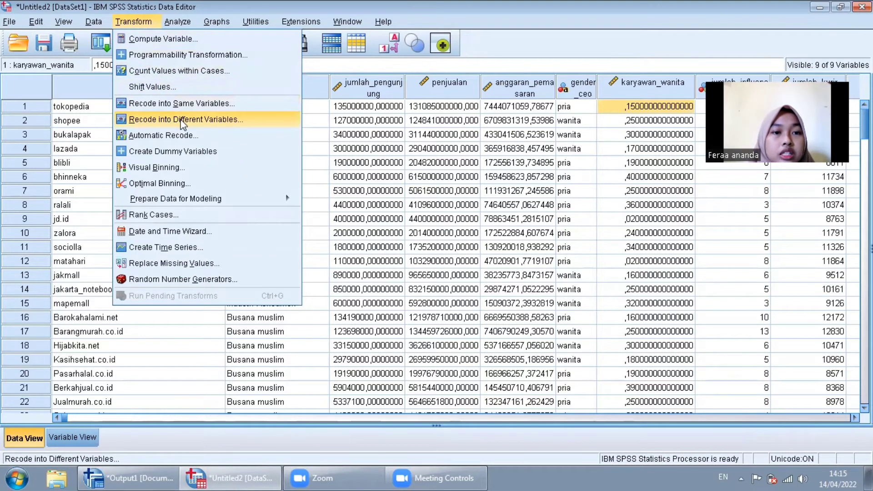
left_click(182, 120)
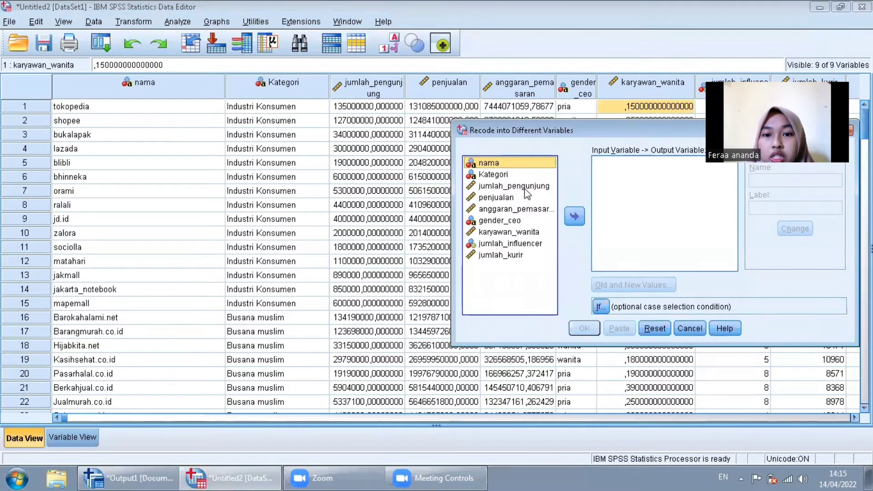
left_click(532, 219)
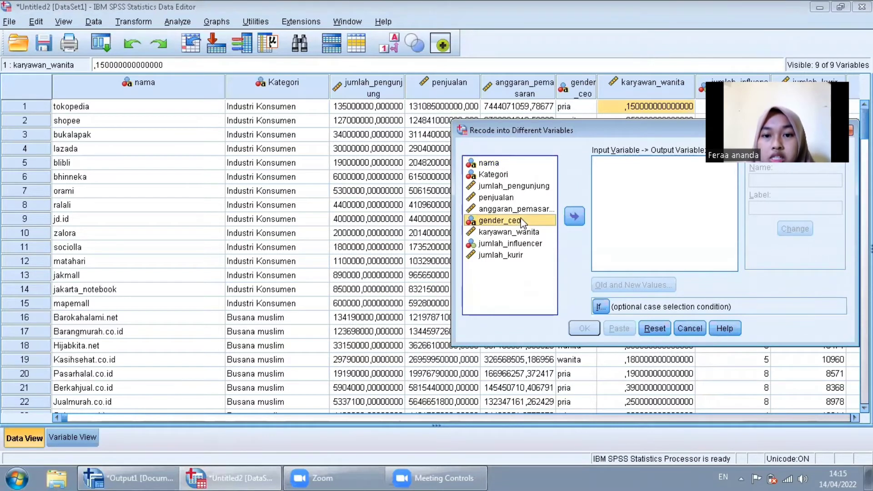
left_click(575, 217)
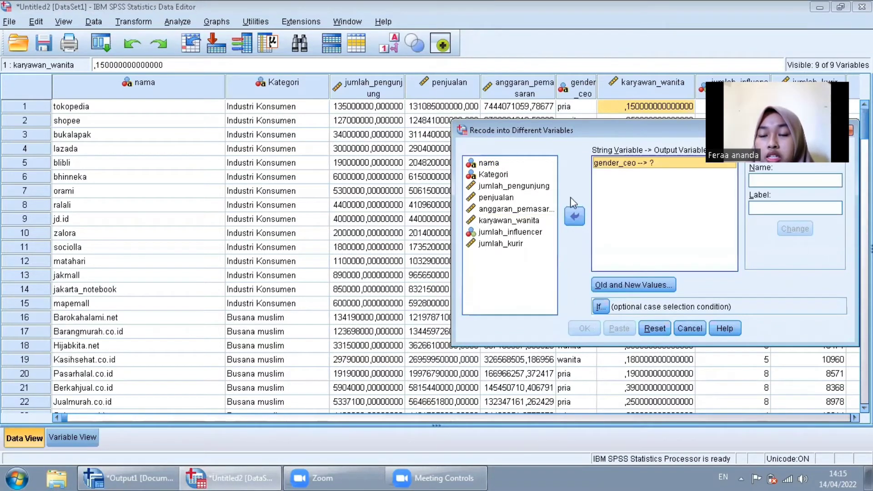
Name the recode's output variable higender_ceo and apply the name to gender_ceo.
left_click_drag(572, 132, 391, 119)
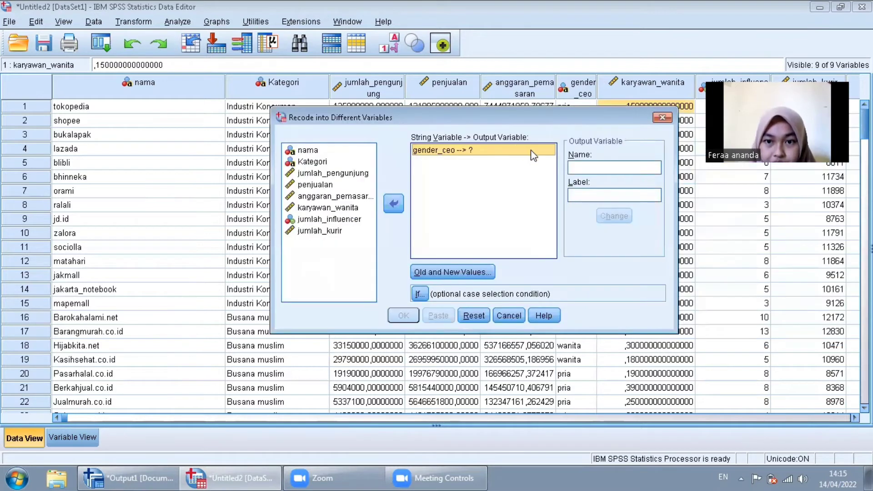
left_click(590, 168)
type("h")
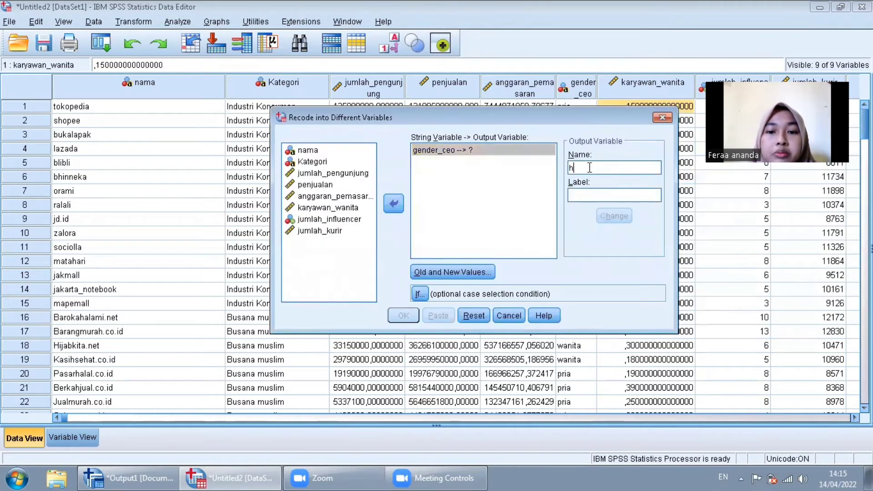
type("igender")
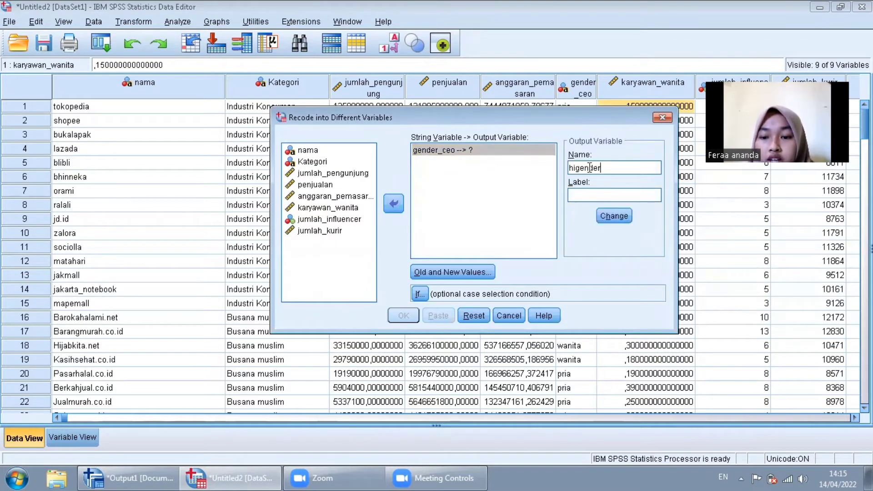
type("_ceo")
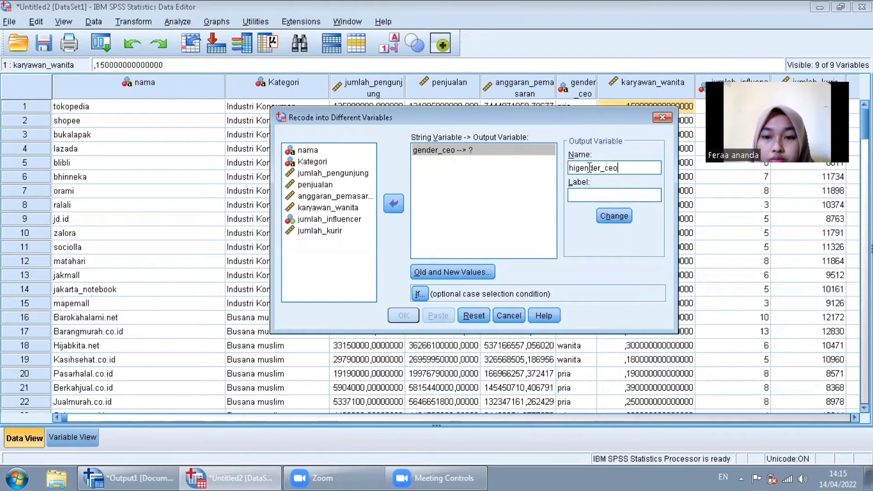
left_click(607, 213)
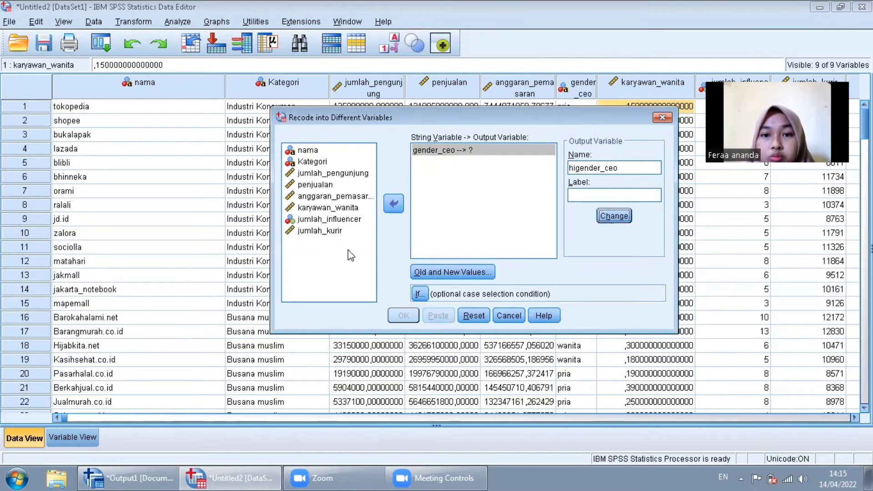
Add a recode rule that converts the old value pria to the new value 0.
left_click(431, 275)
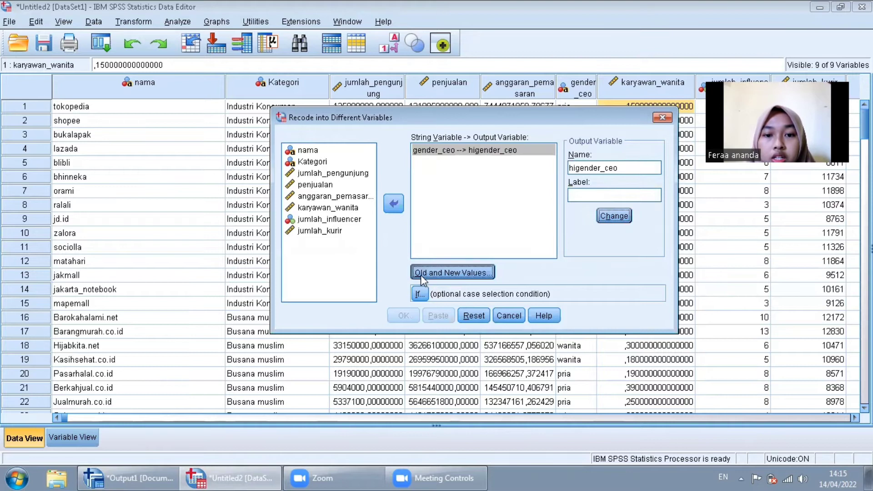
left_click(485, 164)
type("pria")
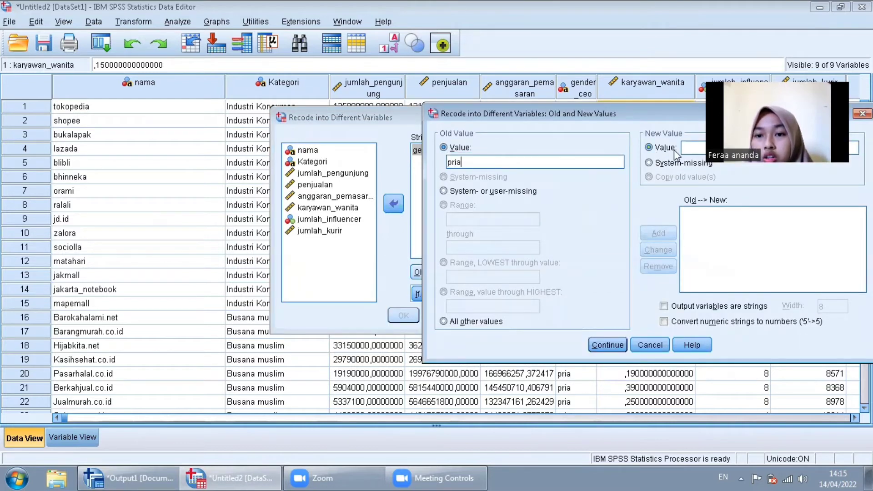
left_click(689, 149)
type("0")
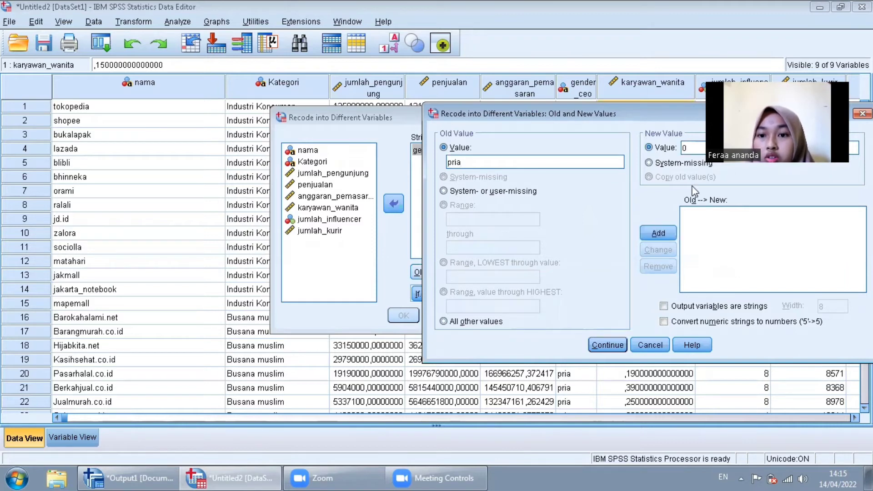
left_click(666, 233)
Add a recode rule that converts wanita to 1, and run the recode.
left_click(478, 161)
type("wanita")
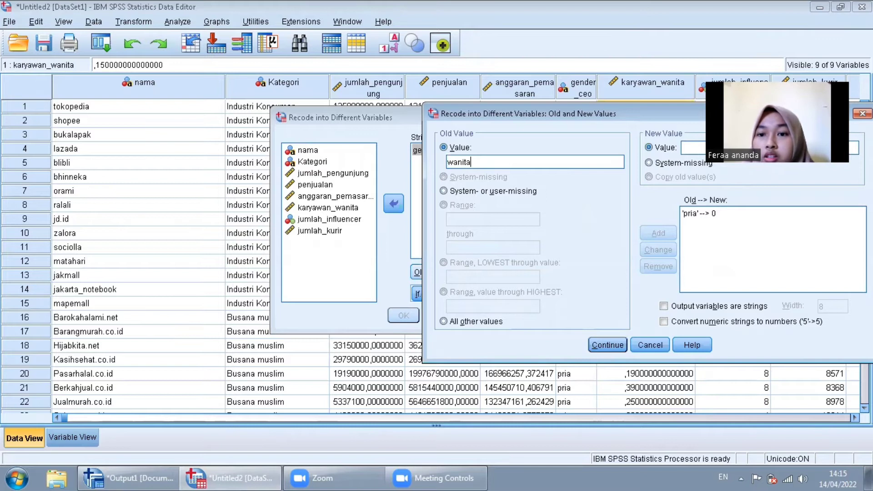
left_click(700, 147)
type("1")
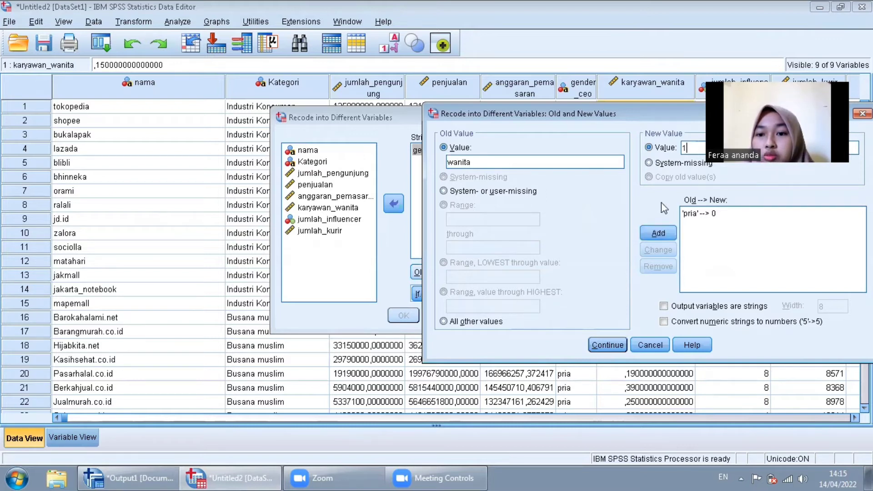
left_click(658, 233)
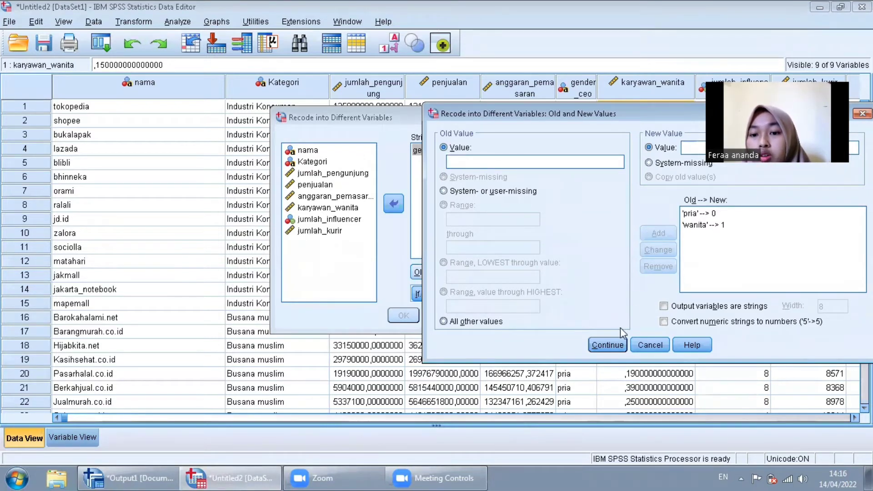
left_click(606, 345)
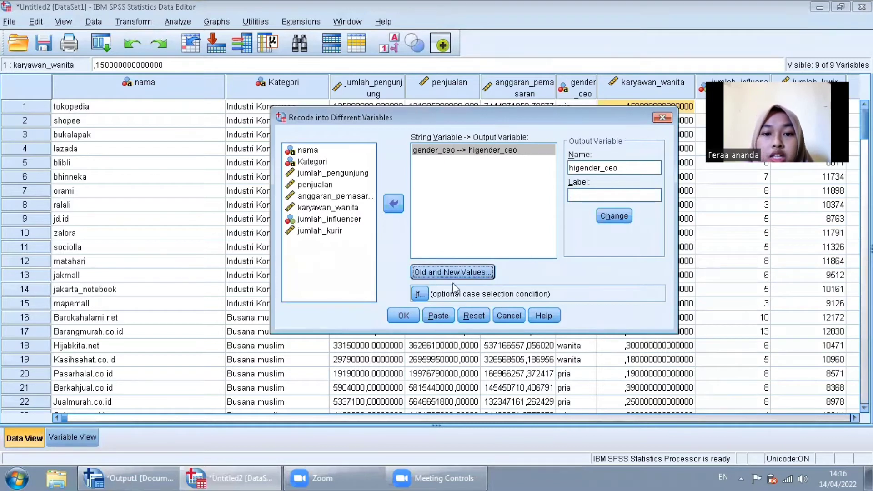
left_click(411, 315)
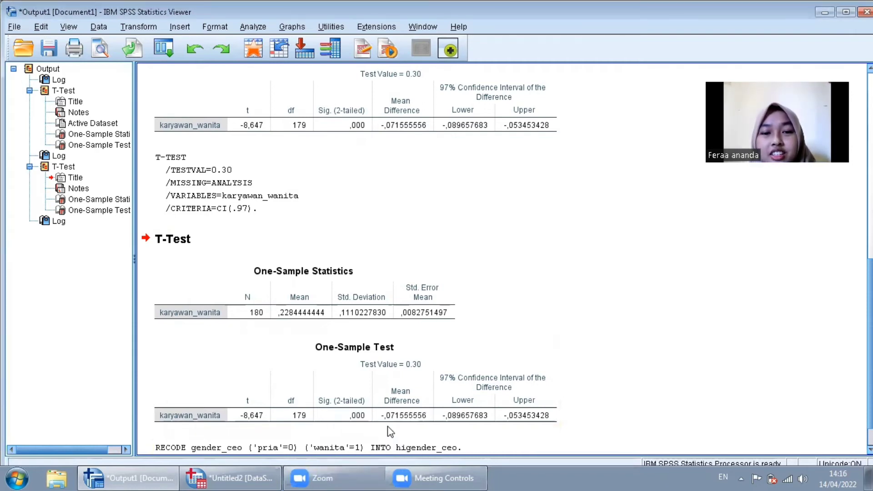
Return to the dataset and set up an independent-samples T test with penjualan as the test variable.
left_click(229, 478)
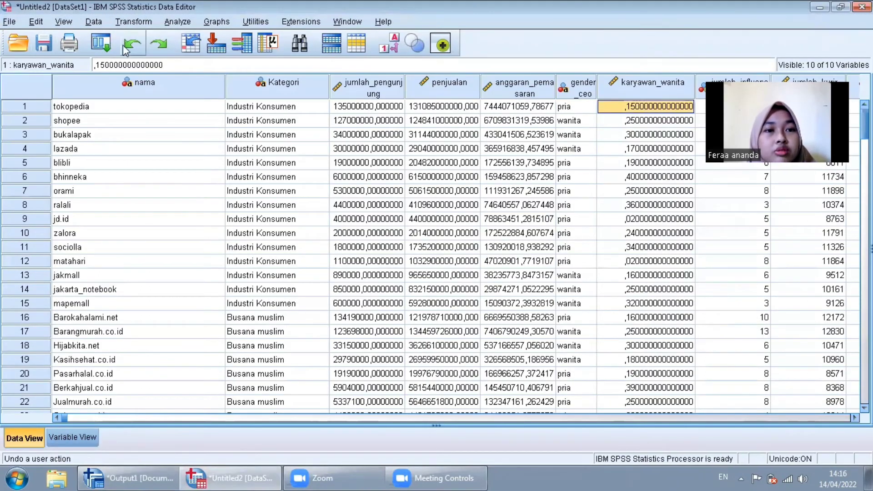
left_click(175, 23)
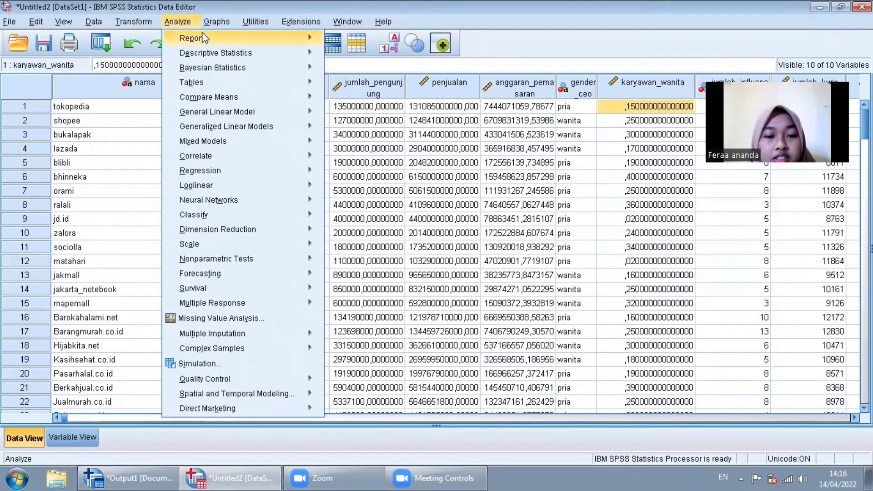
mouse_move(203, 36)
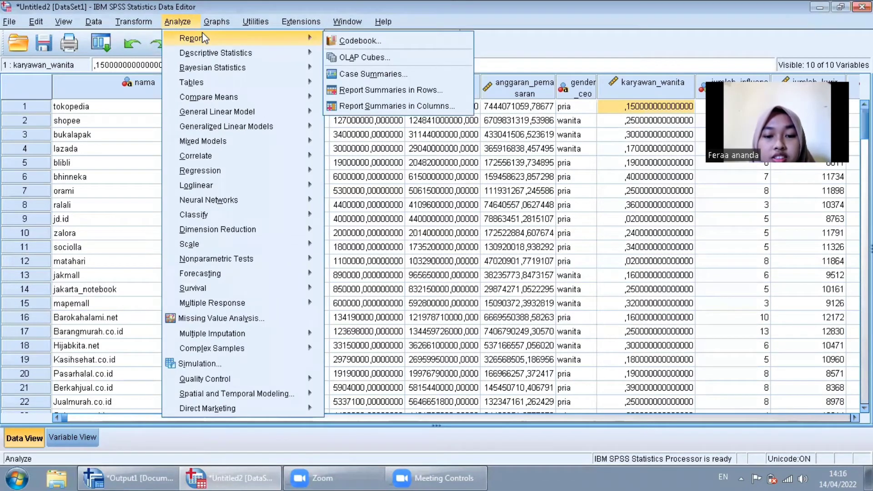
mouse_move(215, 23)
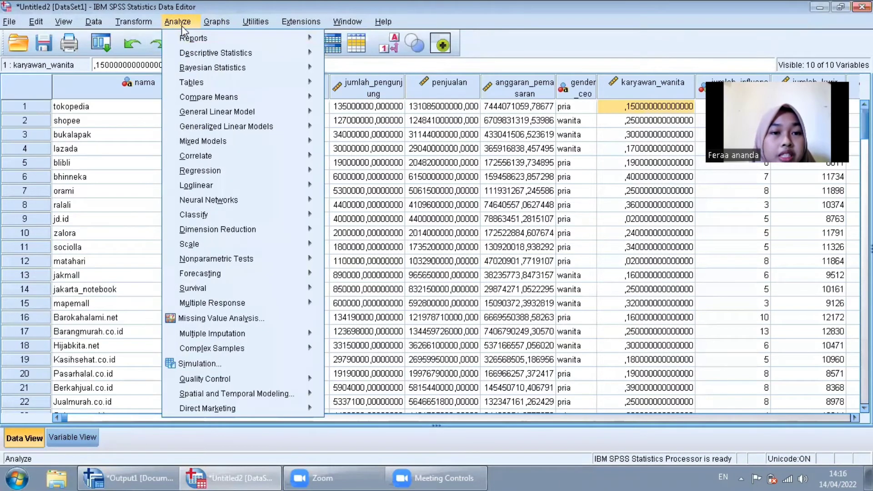
mouse_move(236, 98)
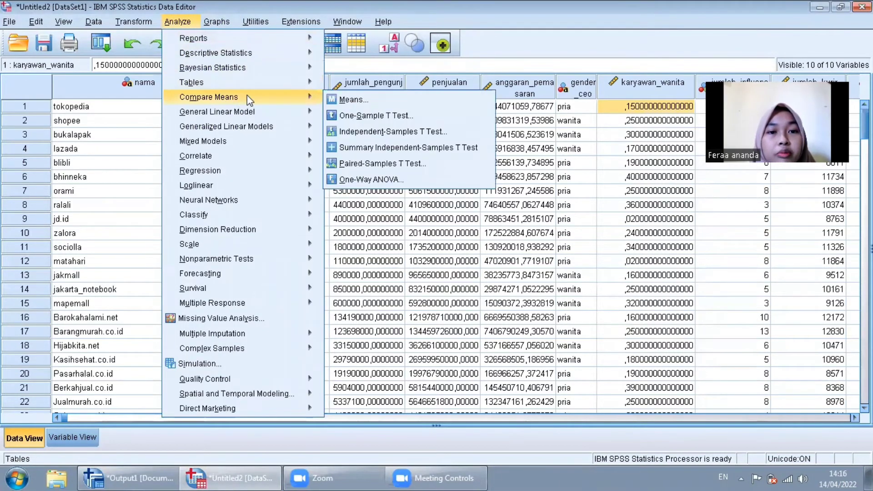
left_click(361, 132)
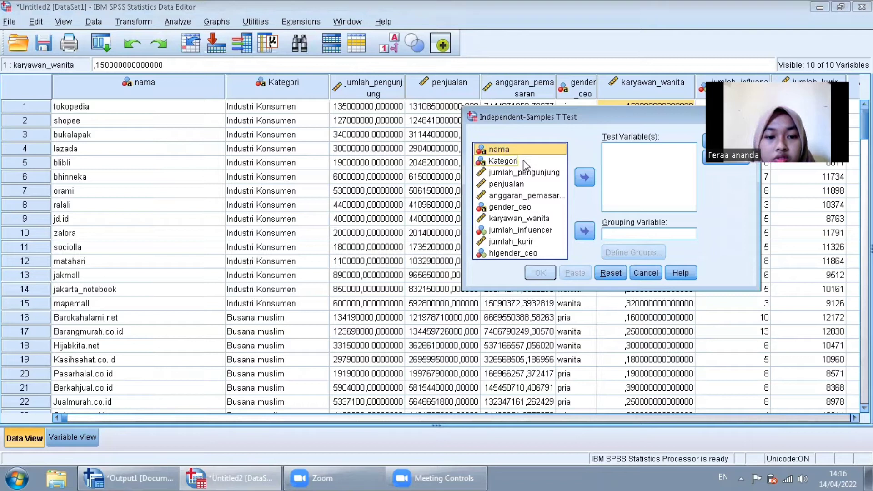
left_click(525, 184)
left_click(584, 178)
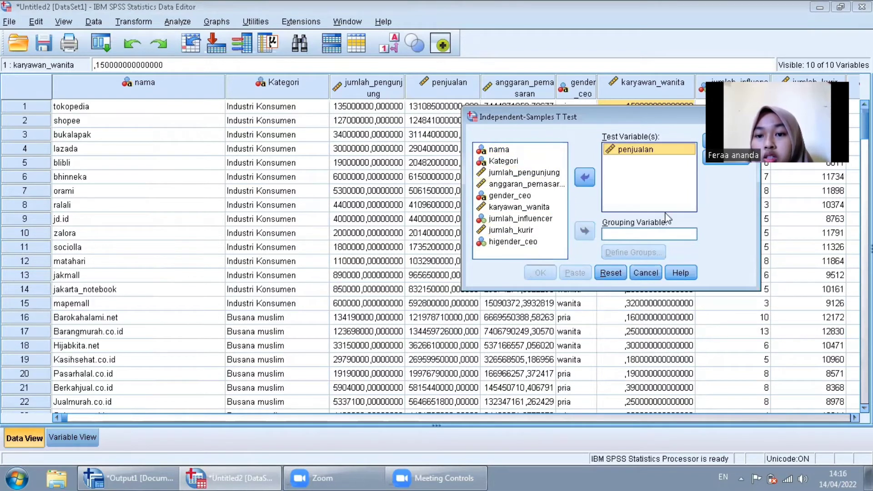
Assign higender_ceo as the grouping variable of the independent-samples T test.
left_click(654, 233)
left_click(520, 242)
left_click(585, 230)
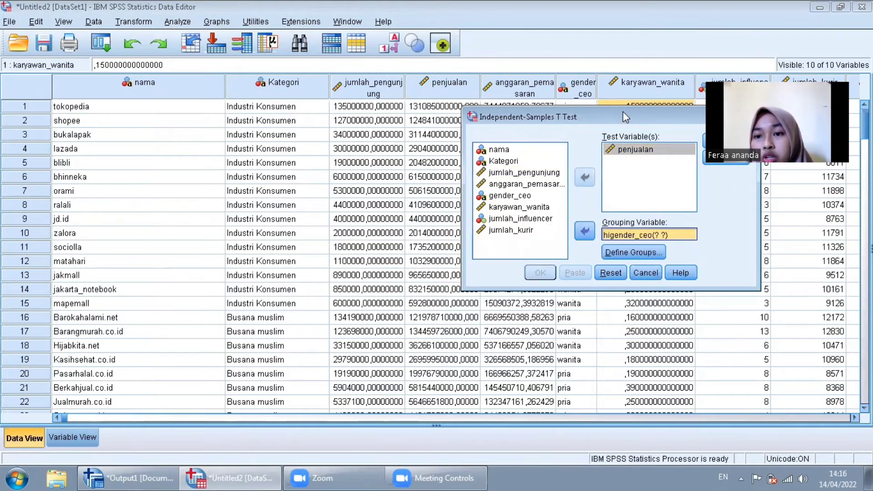
left_click(626, 129)
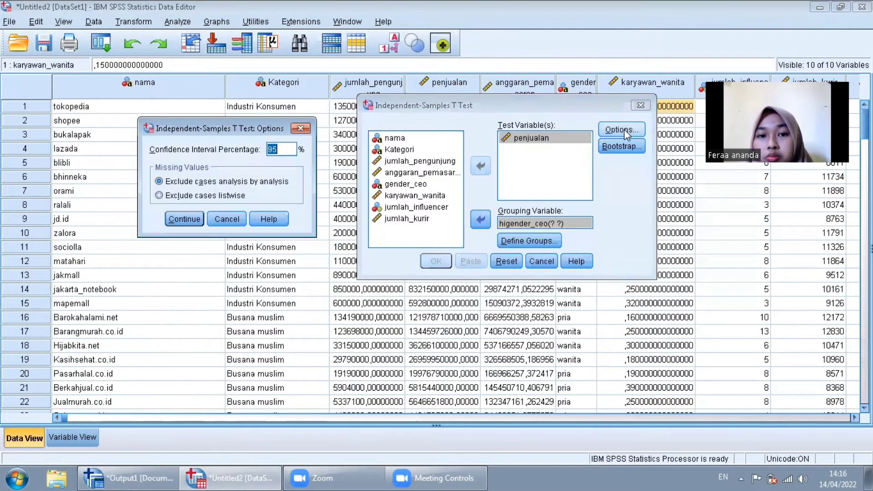
left_click(300, 129)
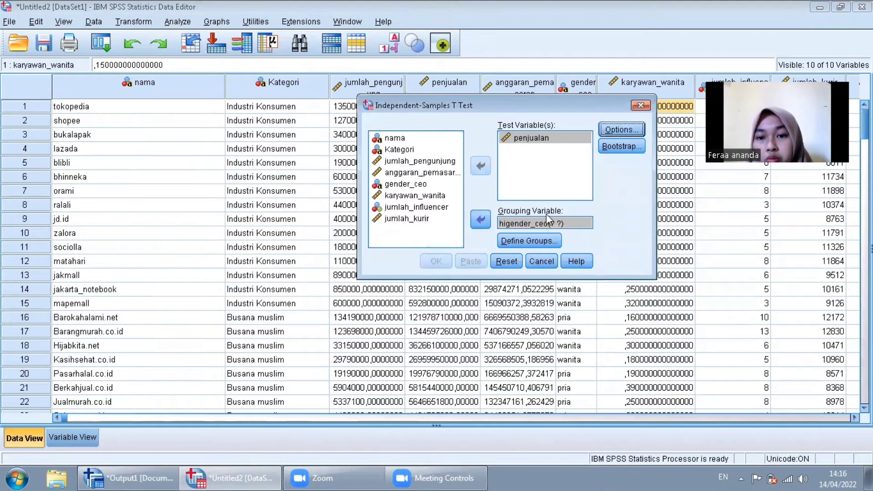
Define the groups with the values 0 for Group 1 and 1 for Group 2, and run the T test.
left_click(529, 241)
left_click(457, 220)
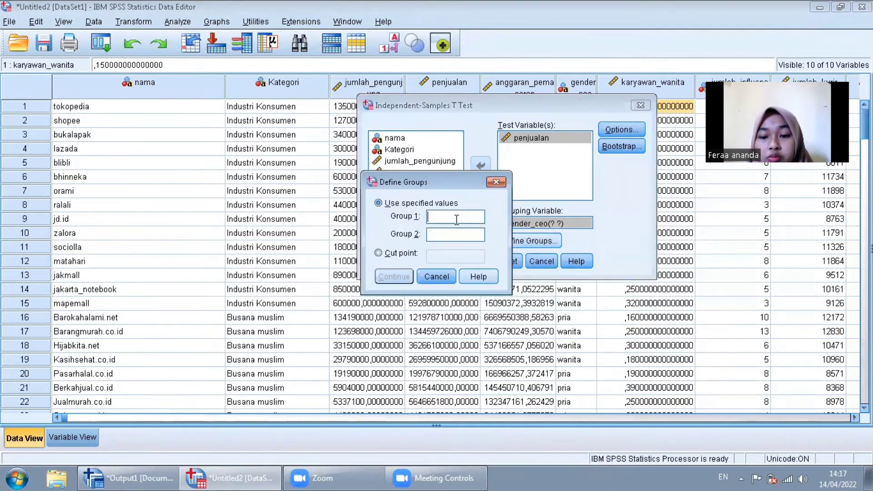
type("0")
left_click(449, 233)
type("1")
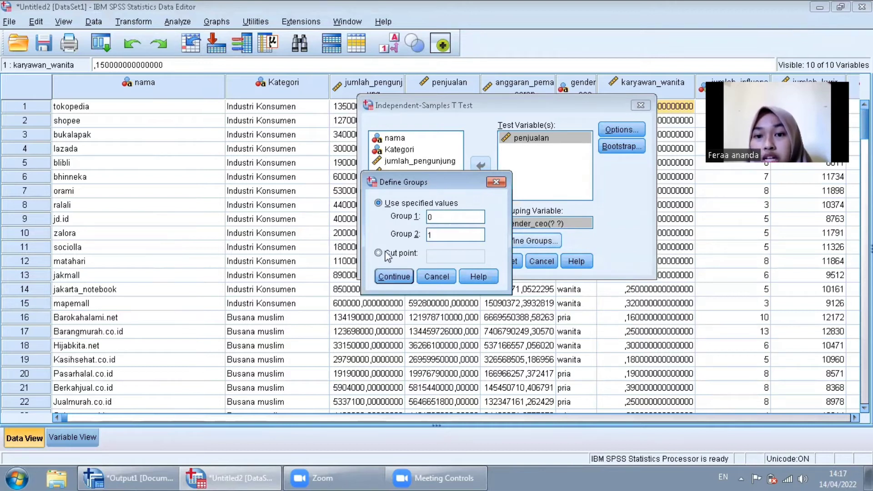
left_click(392, 277)
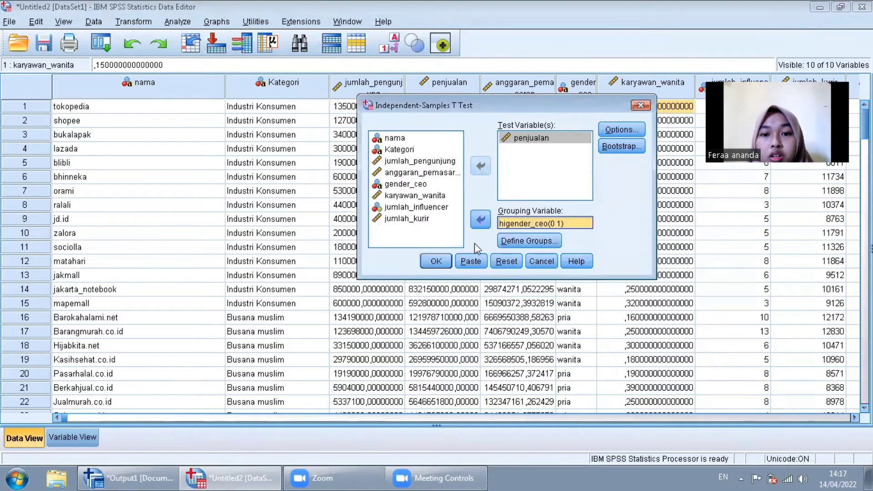
left_click(438, 262)
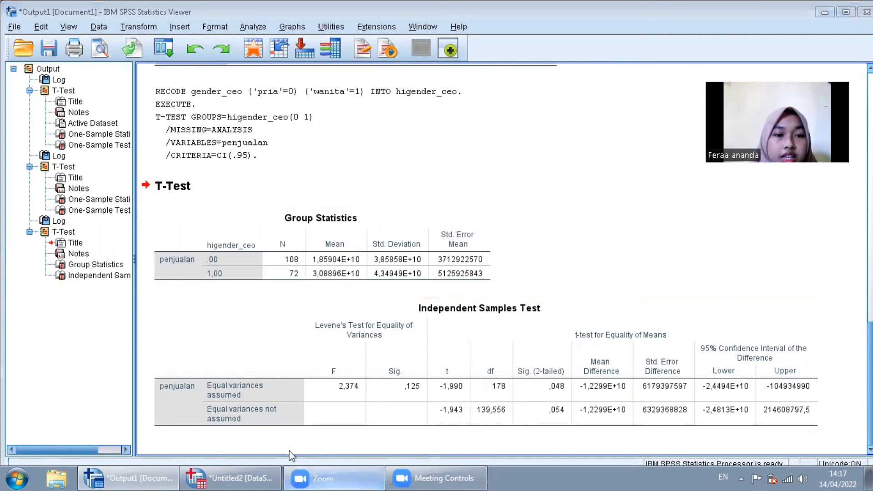
Return to the dataset and set up a crosstab with Kategori as the row variable and gender_ceo as the column variable.
left_click(247, 474)
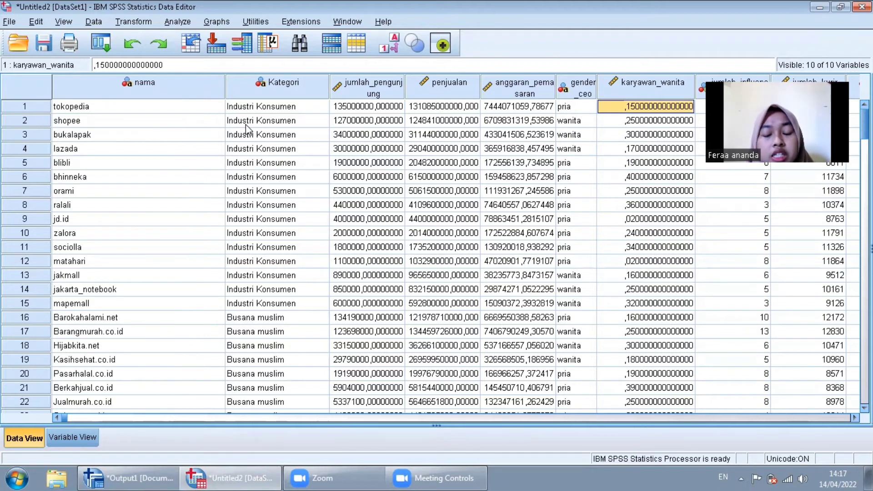
left_click(175, 23)
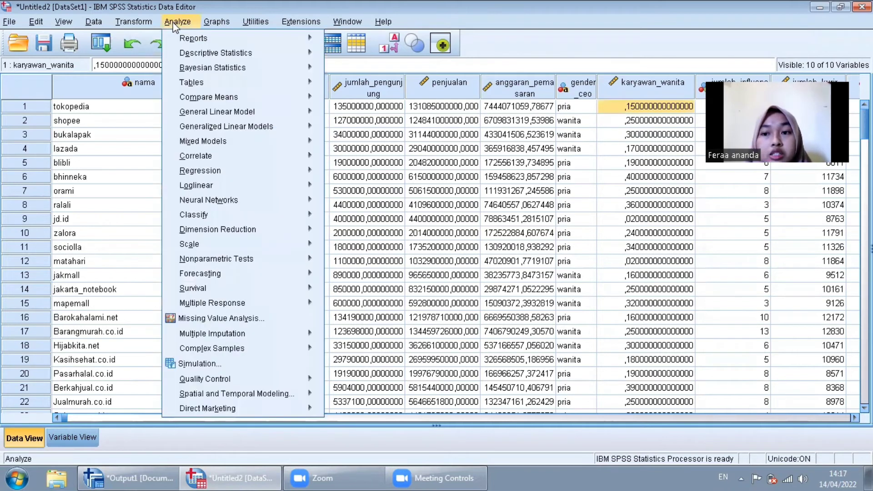
mouse_move(244, 67)
mouse_move(273, 53)
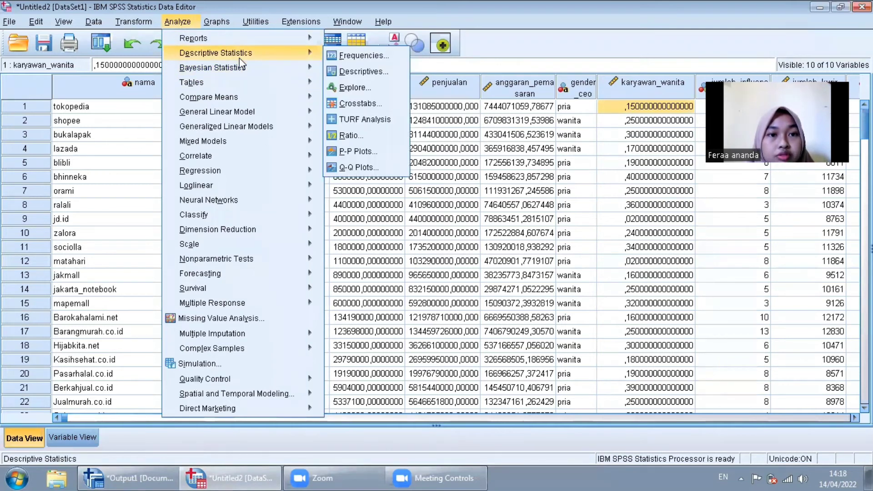
left_click(369, 104)
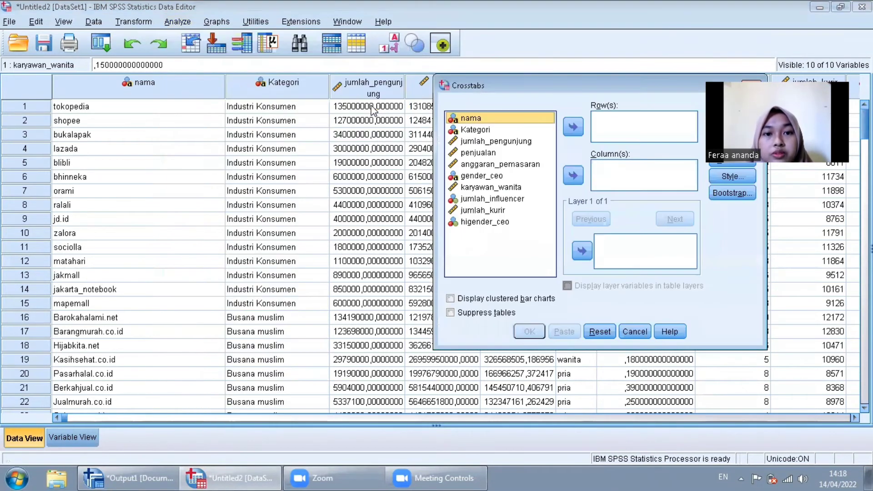
left_click(498, 130)
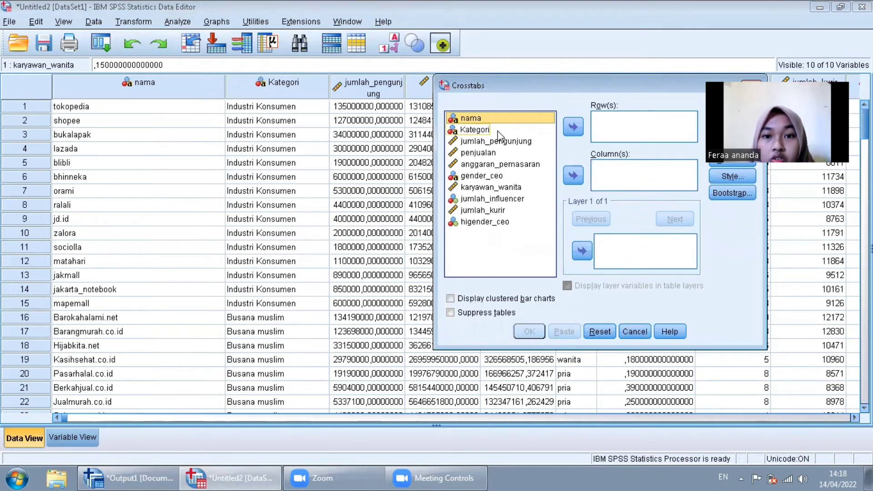
left_click(497, 130)
left_click(577, 127)
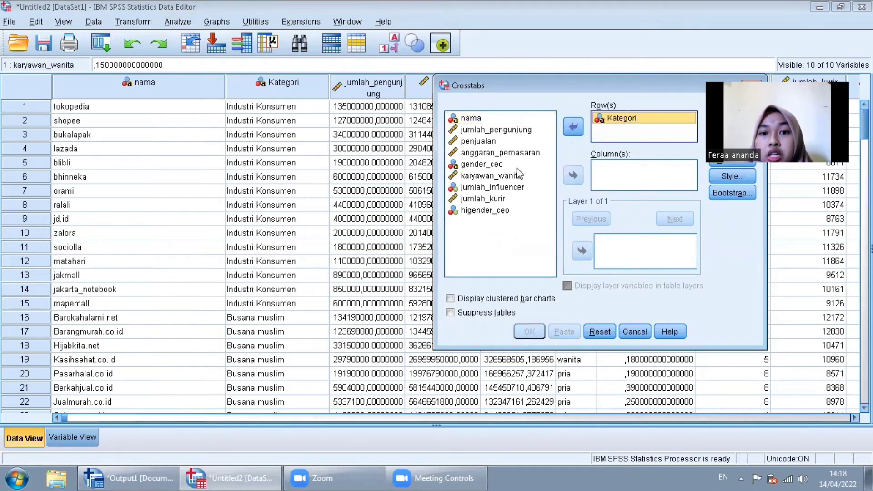
left_click(482, 164)
left_click(573, 175)
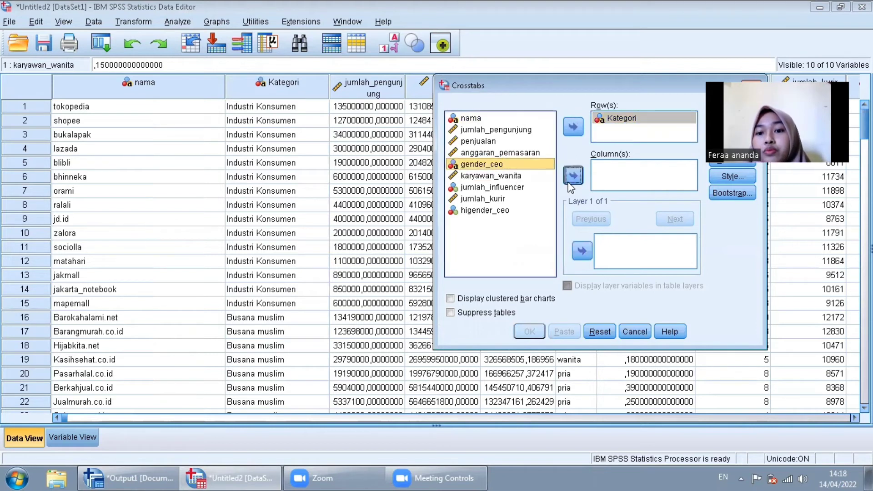
Include the Chi-square statistic in the crosstab, keep the row order ascending, and run it.
left_click_drag(599, 89, 488, 55)
left_click(616, 95)
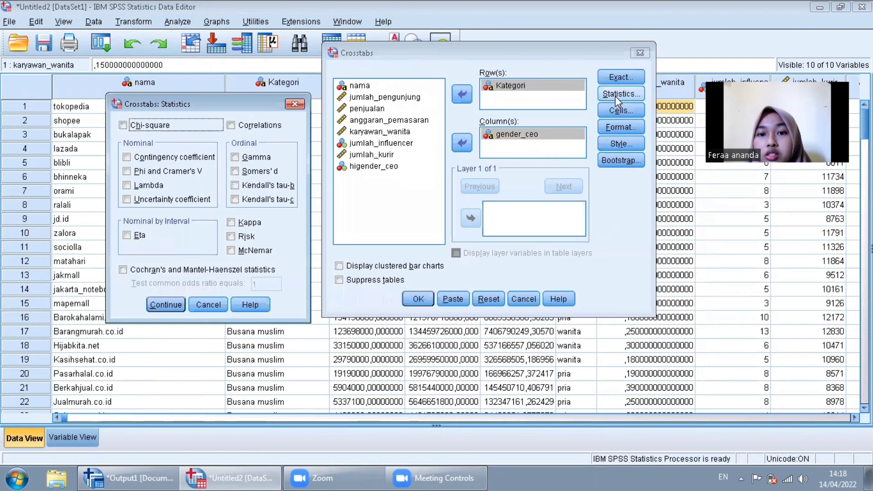
left_click(123, 125)
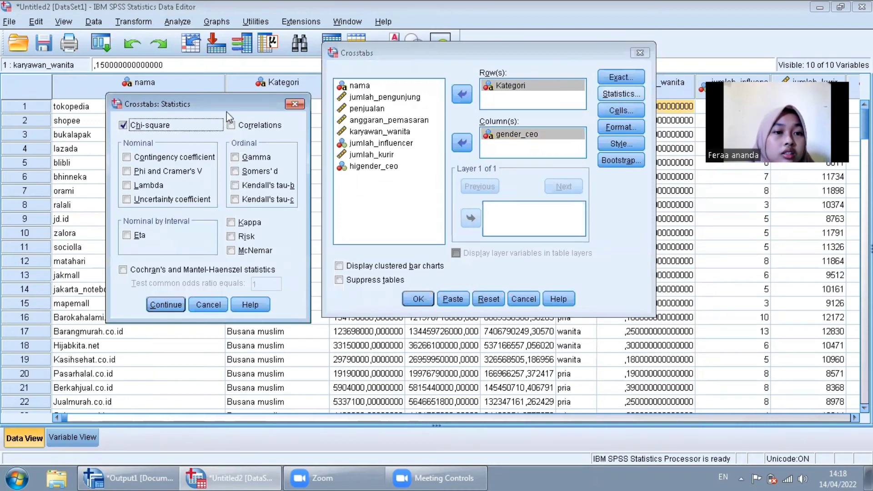
left_click(166, 305)
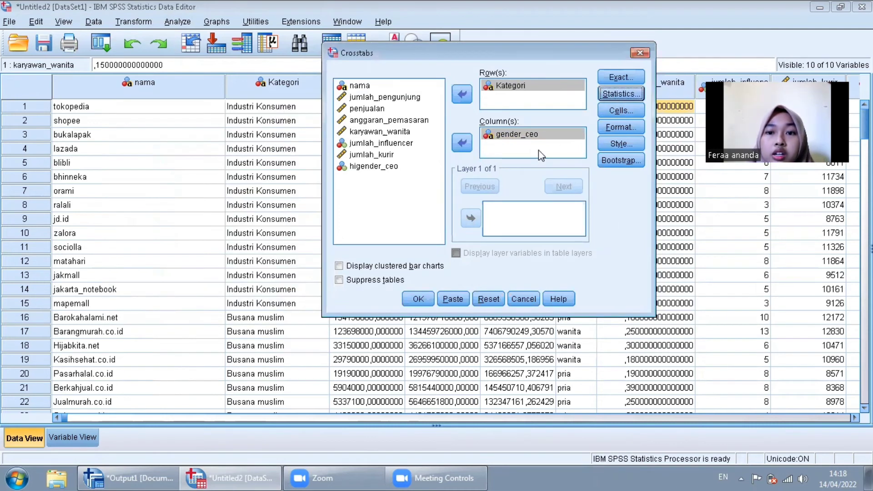
left_click(626, 127)
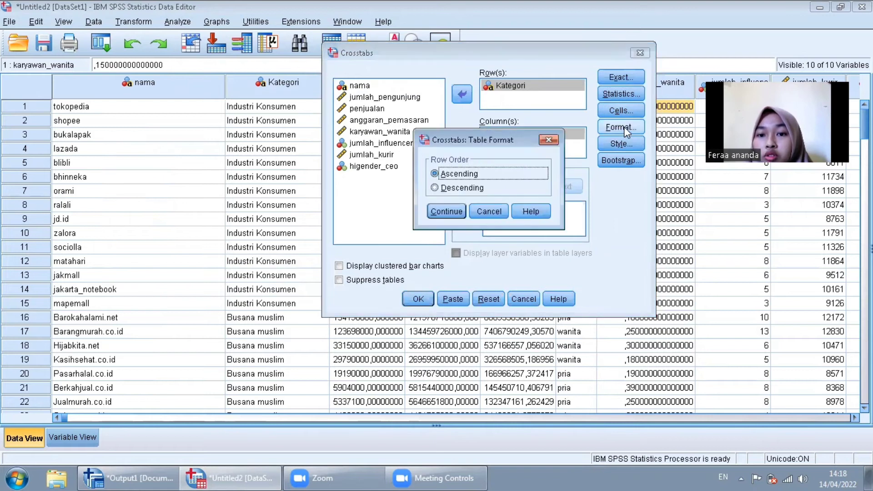
left_click(448, 212)
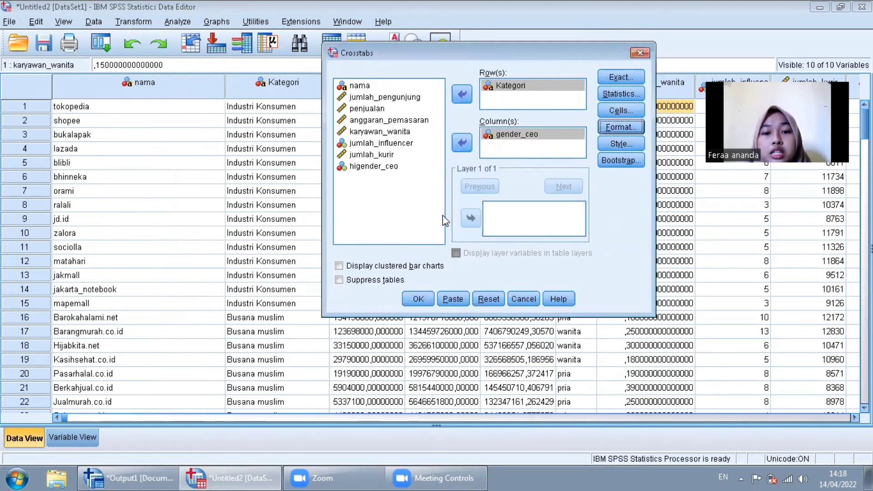
left_click(418, 299)
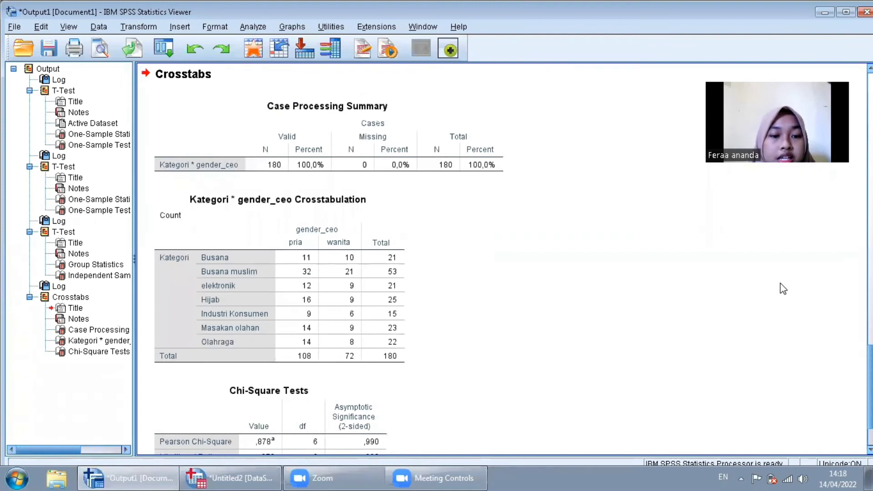
left_click_drag(870, 387, 870, 405)
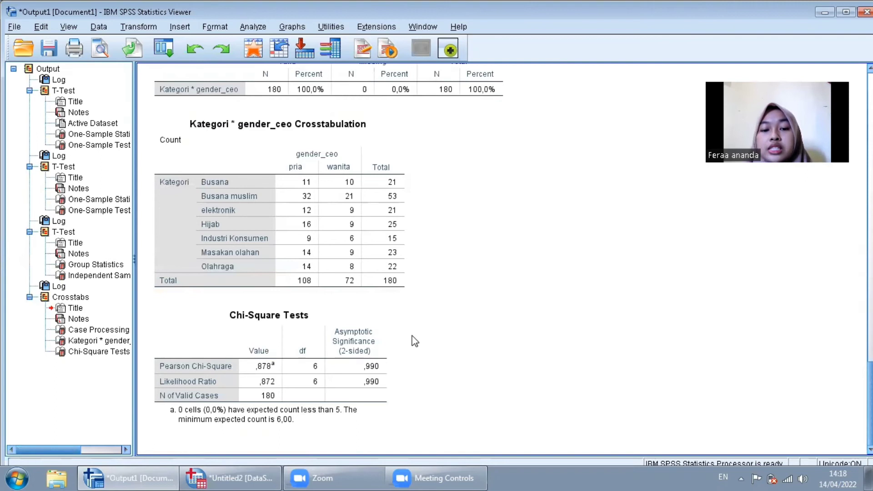
left_click(327, 365)
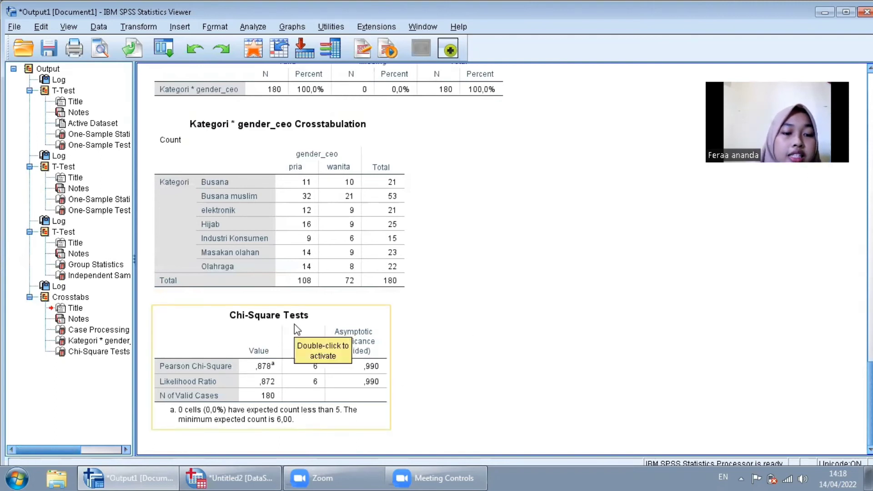
Return to the dataset and start a paired-samples T test.
left_click(212, 478)
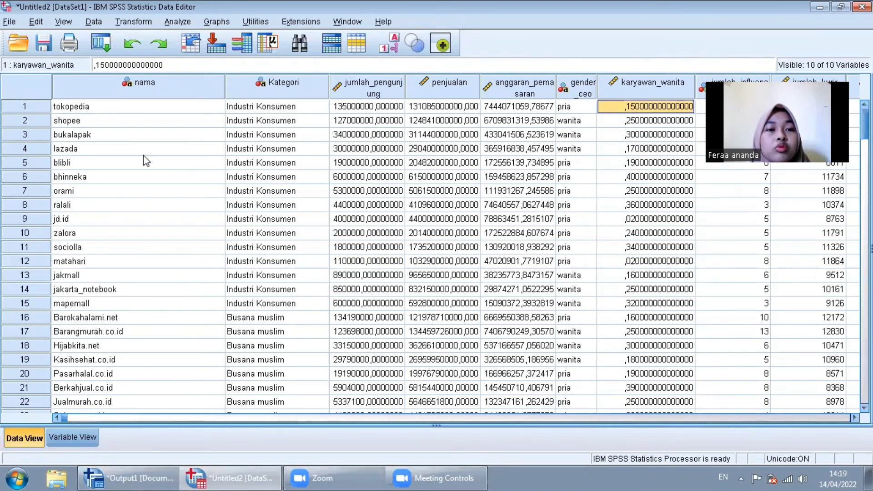
left_click(178, 22)
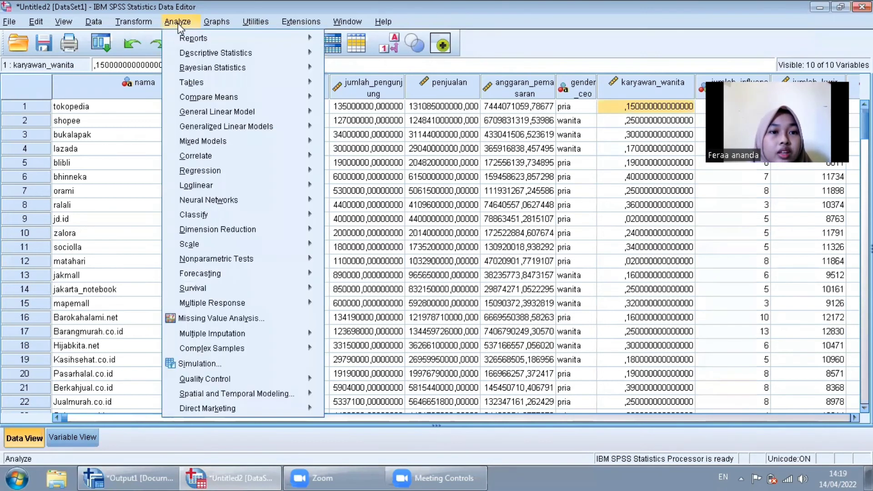
mouse_move(293, 97)
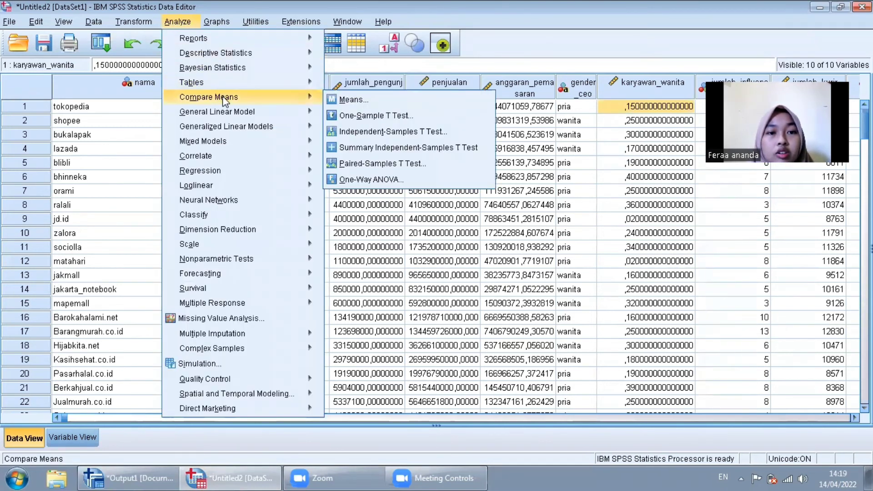
left_click(374, 165)
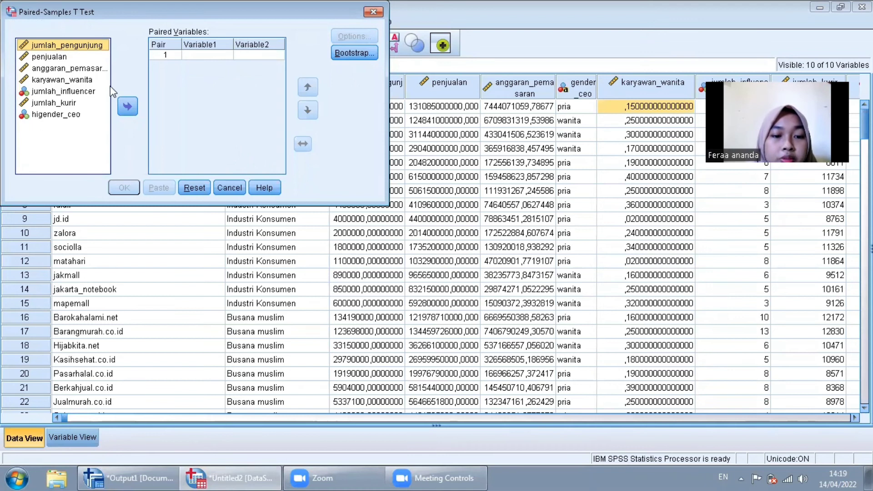
double_click(62, 67)
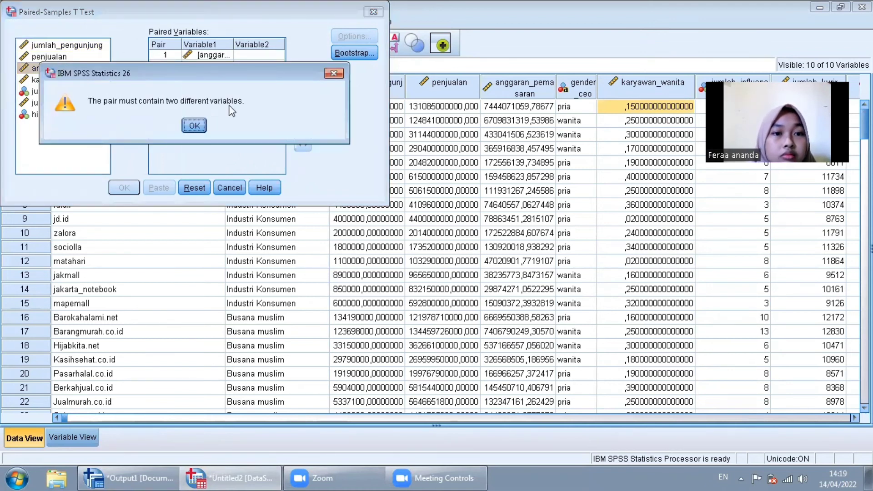
left_click(333, 73)
left_click(81, 56)
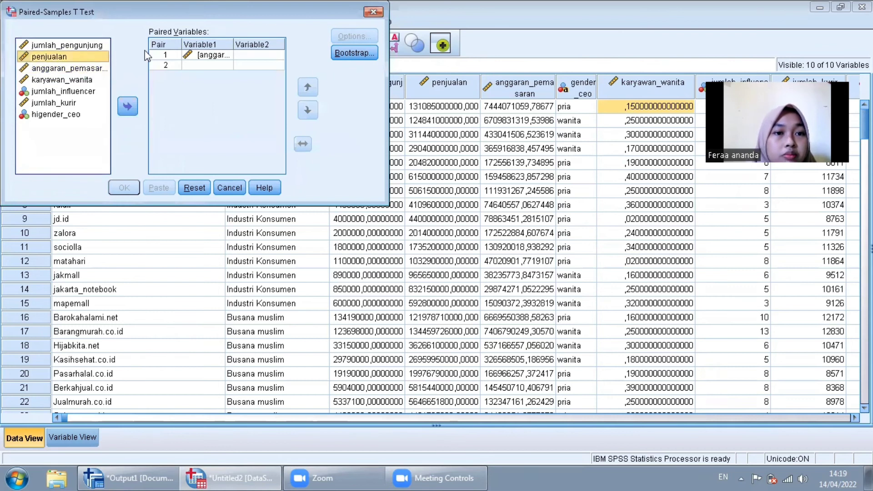
left_click(198, 55)
left_click(127, 105)
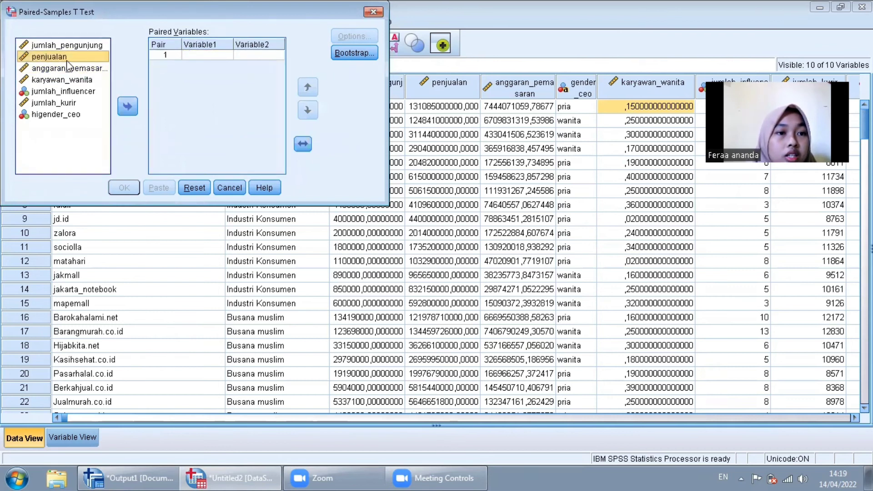
Pair penjualan as the first variable with anggaran_pemasaran as the second, and run the paired-samples T test.
left_click(126, 108)
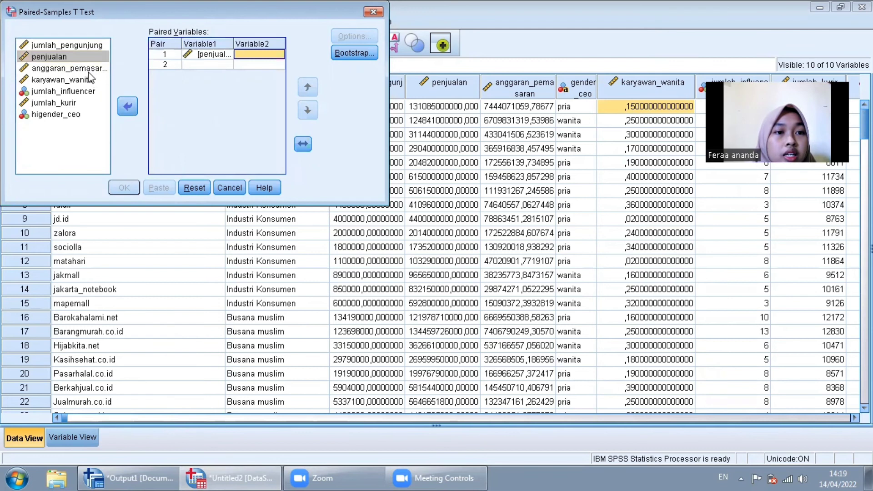
left_click(69, 68)
left_click(127, 106)
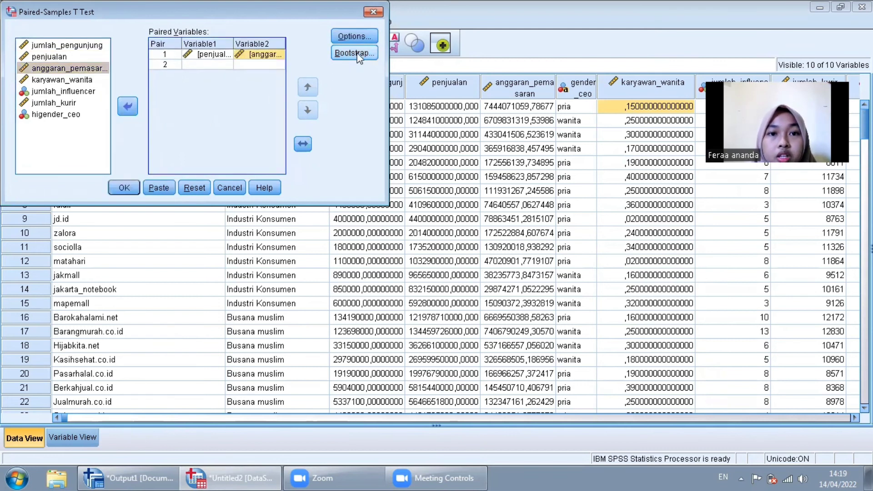
left_click(354, 40)
left_click(154, 143)
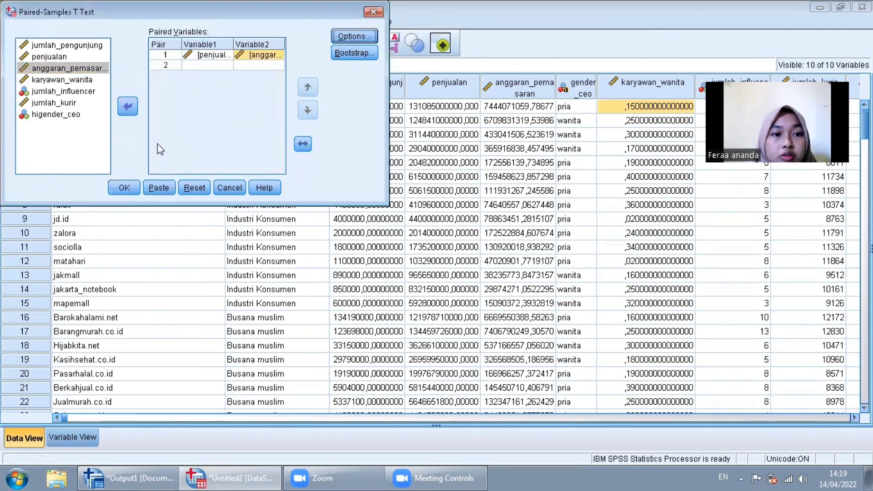
left_click(123, 188)
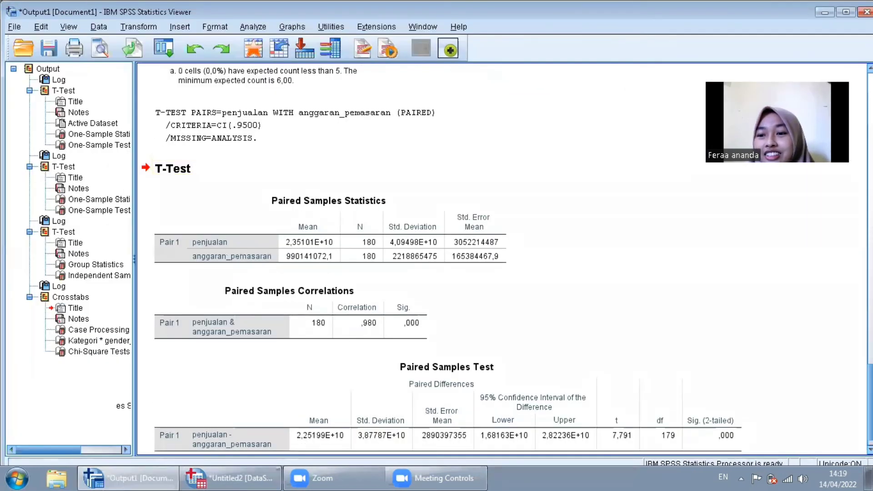
left_click_drag(871, 396, 871, 410)
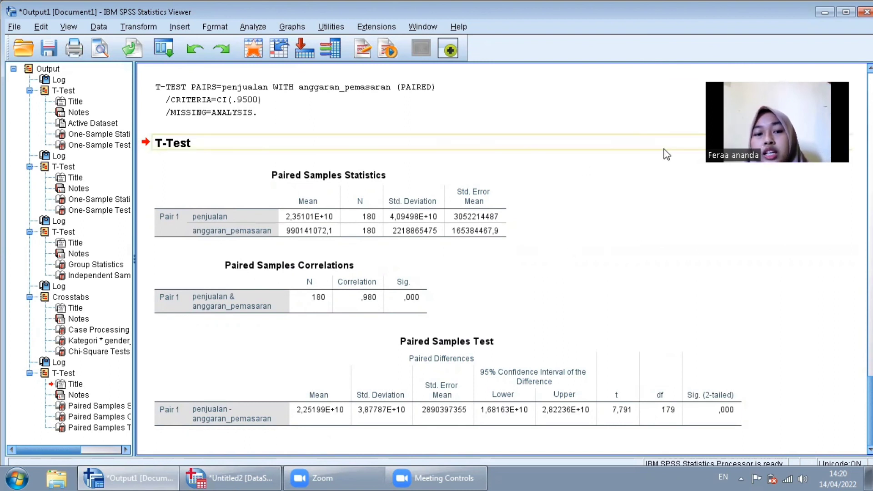
Switch from the output back to the dataset.
left_click(239, 477)
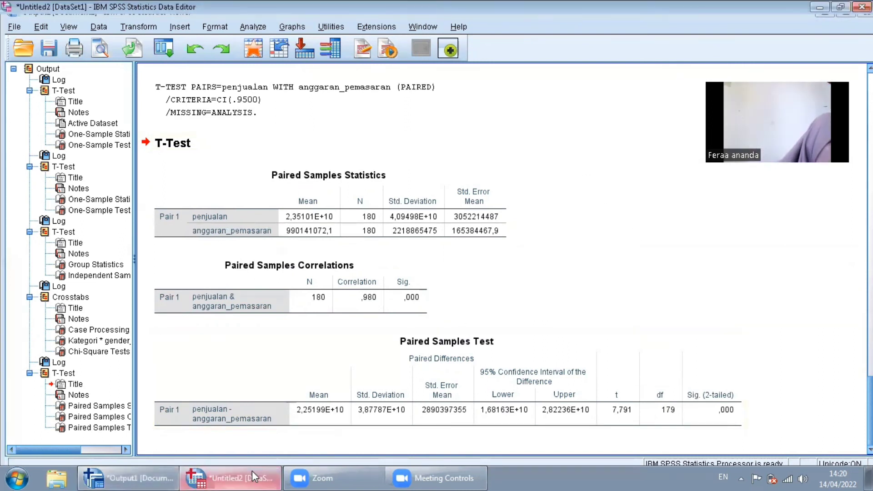